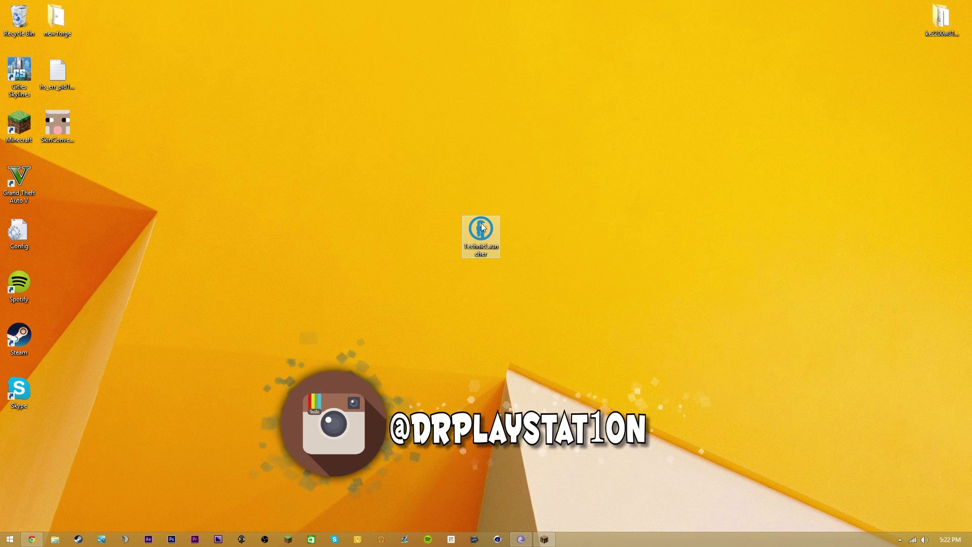
# Step: Launch the Technic Launcher and open its list of modpacks
pyautogui.click(493, 234)
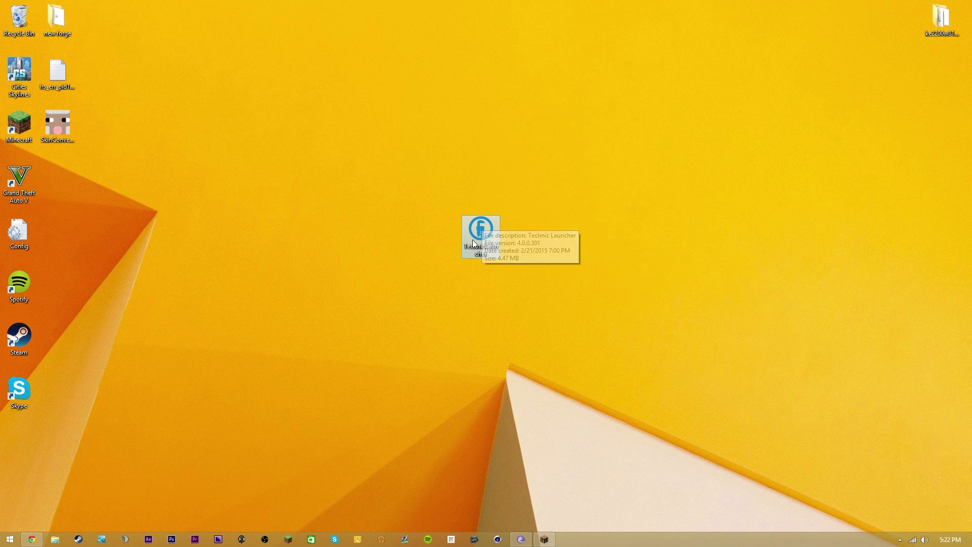
pyautogui.doubleClick(473, 237)
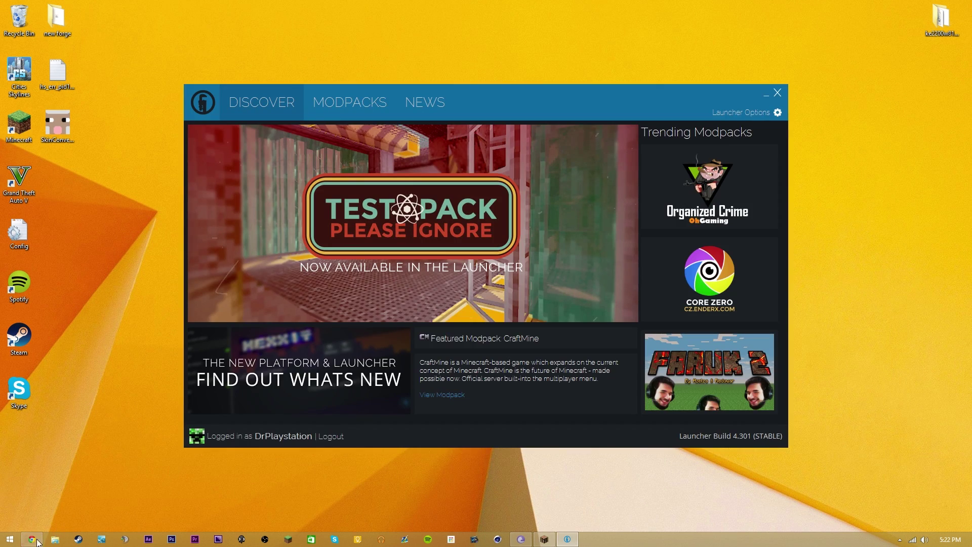
pyautogui.click(32, 541)
pyautogui.click(344, 109)
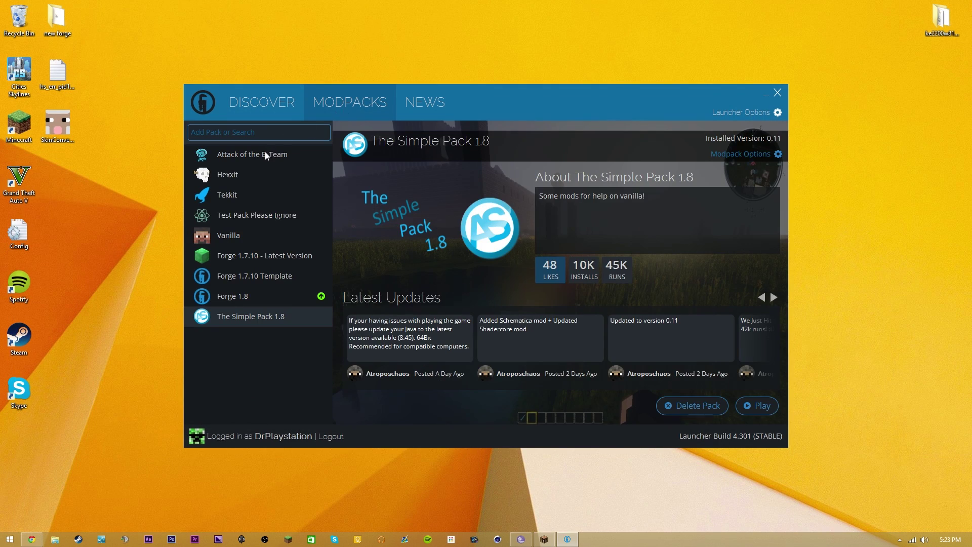
pyautogui.click(287, 108)
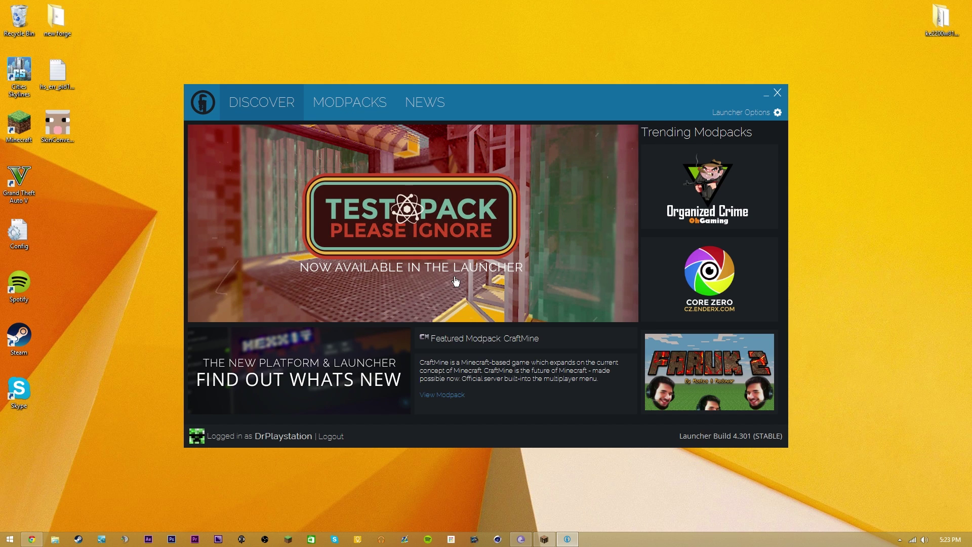
pyautogui.click(320, 101)
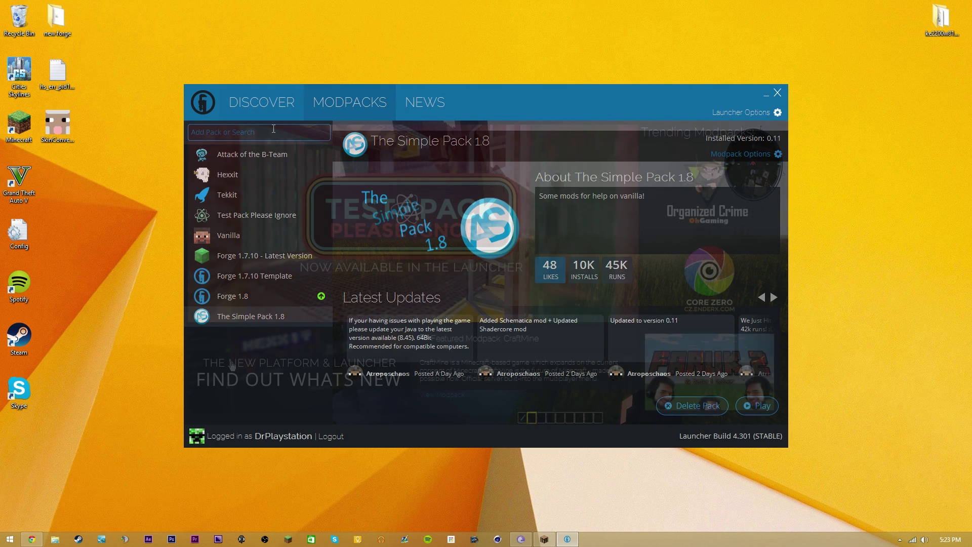
pyautogui.click(253, 108)
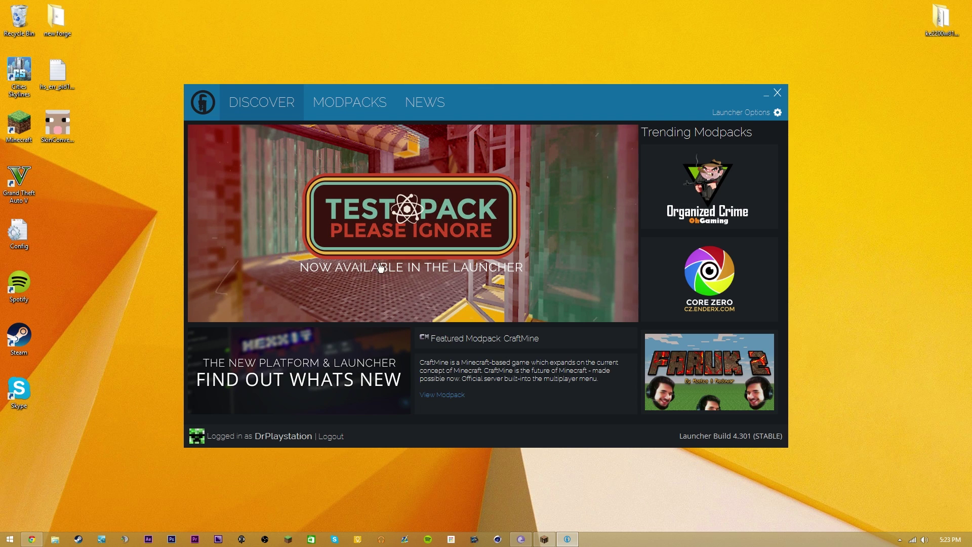
# Step: Switch to Chrome and copy the platform URL of The Simple Pack 1.8 from its Technic page
pyautogui.click(40, 539)
pyautogui.click(57, 5)
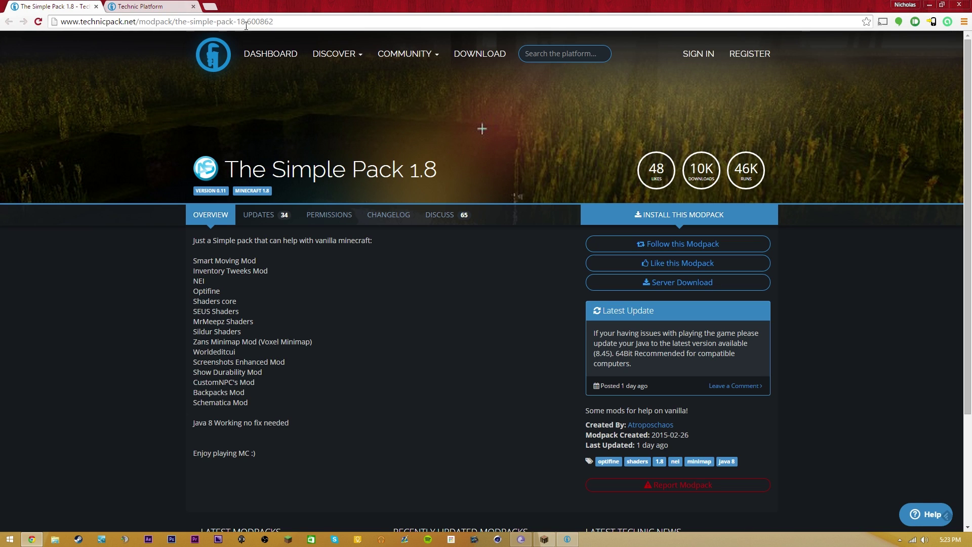
pyautogui.moveTo(658, 218)
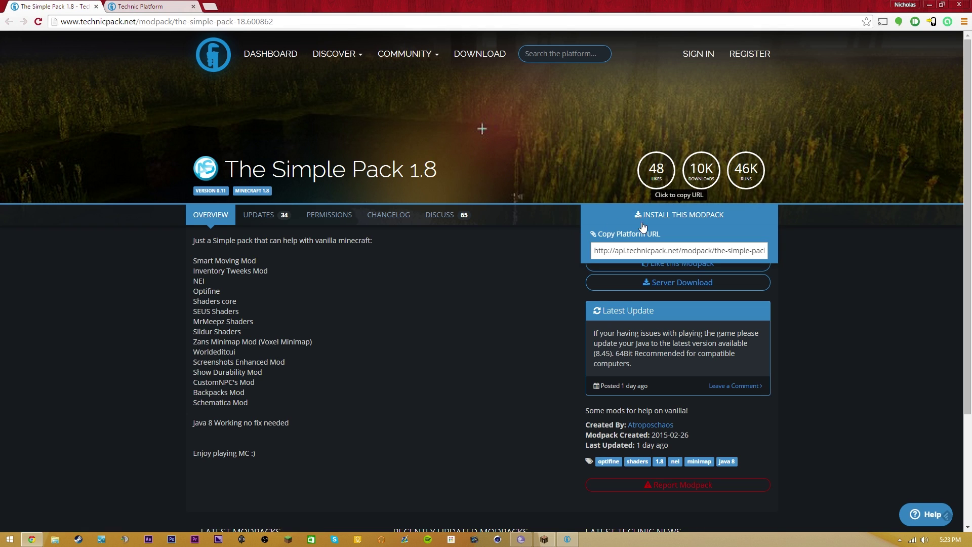
pyautogui.click(646, 248)
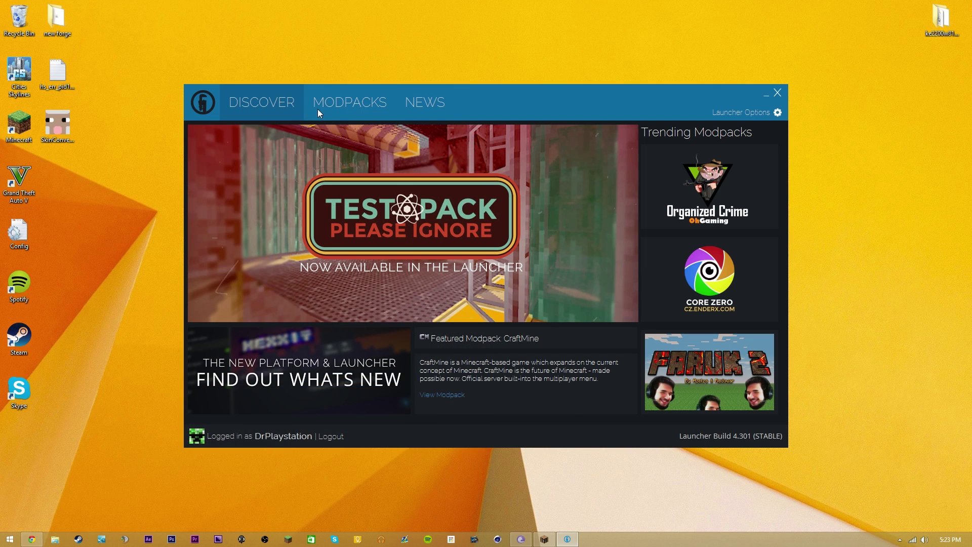
# Step: In the Technic Launcher, paste the copied platform URL to add The Simple Pack 1.8 to the modpacks
pyautogui.click(318, 109)
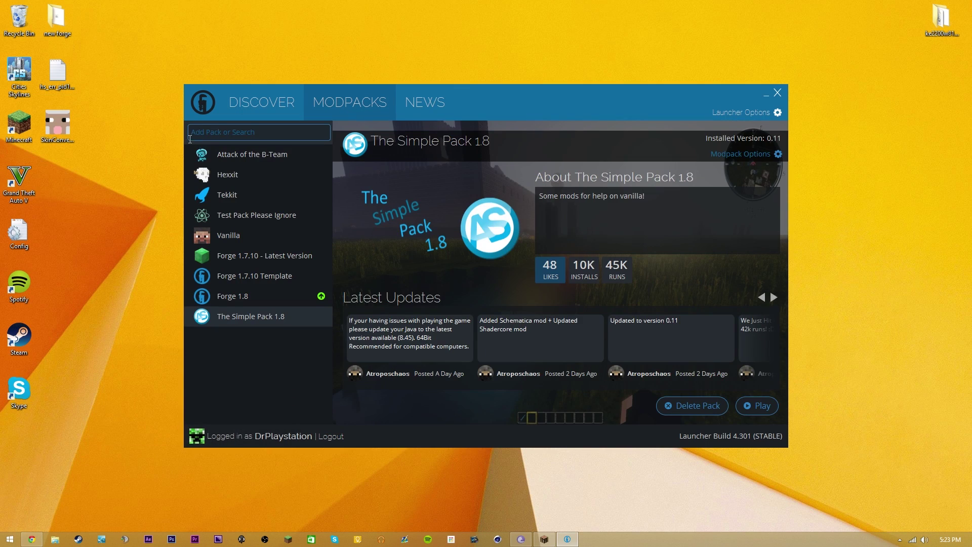
pyautogui.click(215, 132)
pyautogui.hotkey('ctrl', 'v')
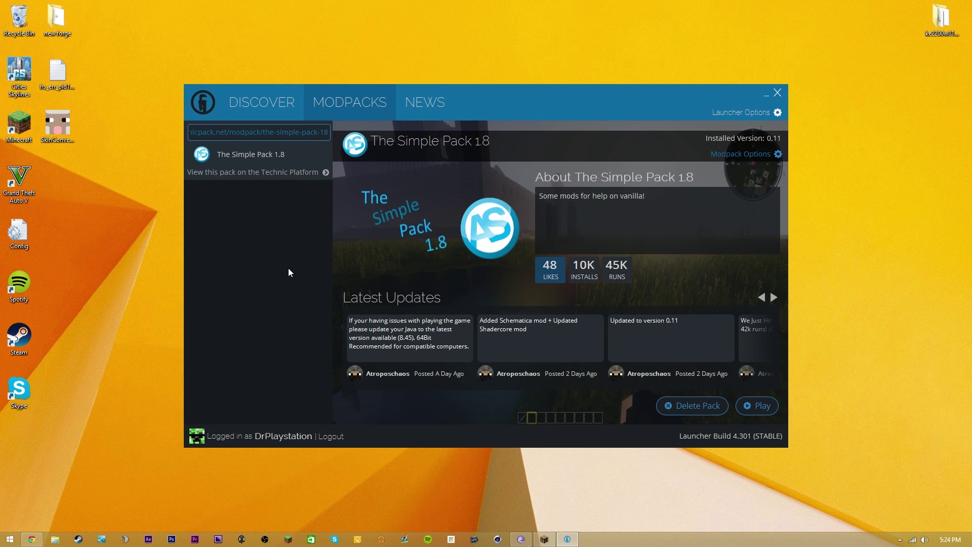
# Step: Open The Simple Pack 1.8's install folder from its options and select PixelCam-1.2 in the mods folder
pyautogui.click(778, 154)
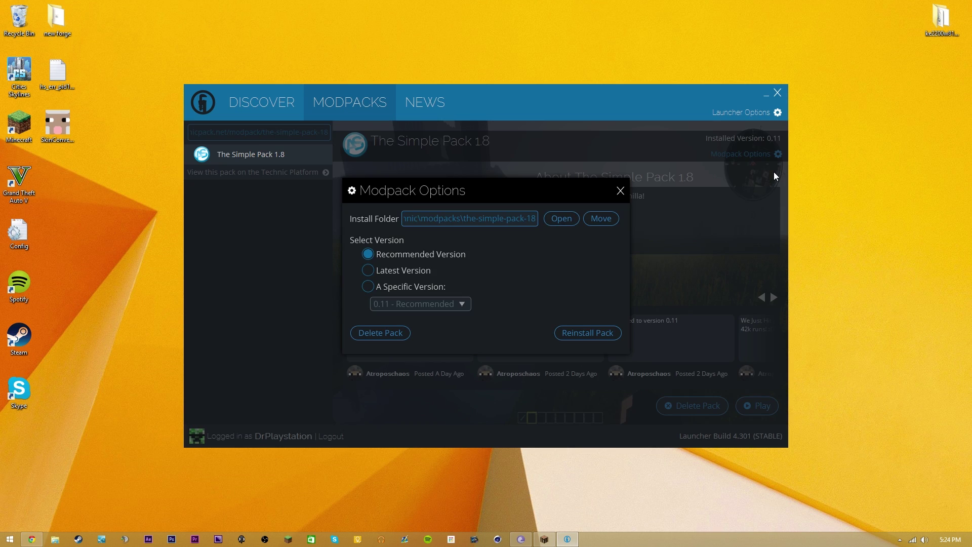
pyautogui.click(562, 218)
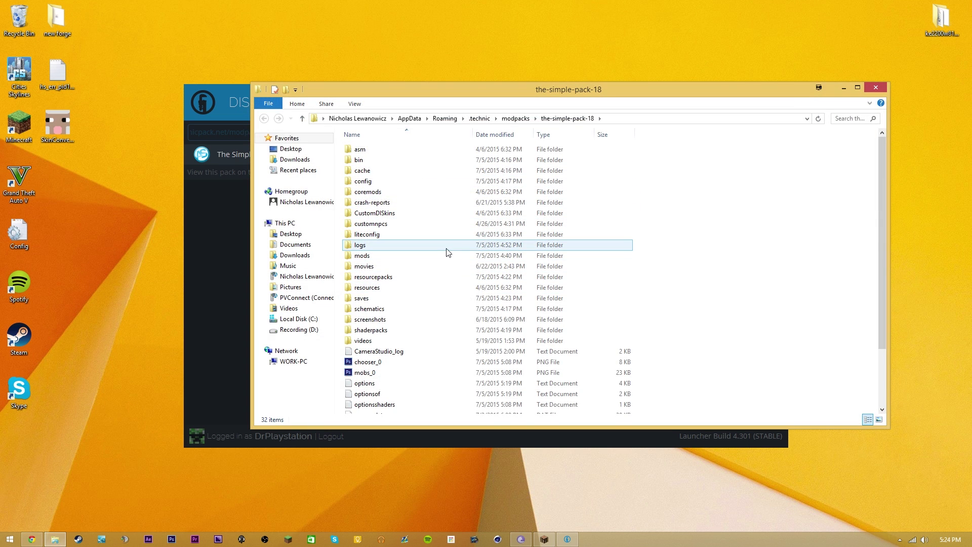
pyautogui.click(378, 259)
pyautogui.doubleClick(378, 259)
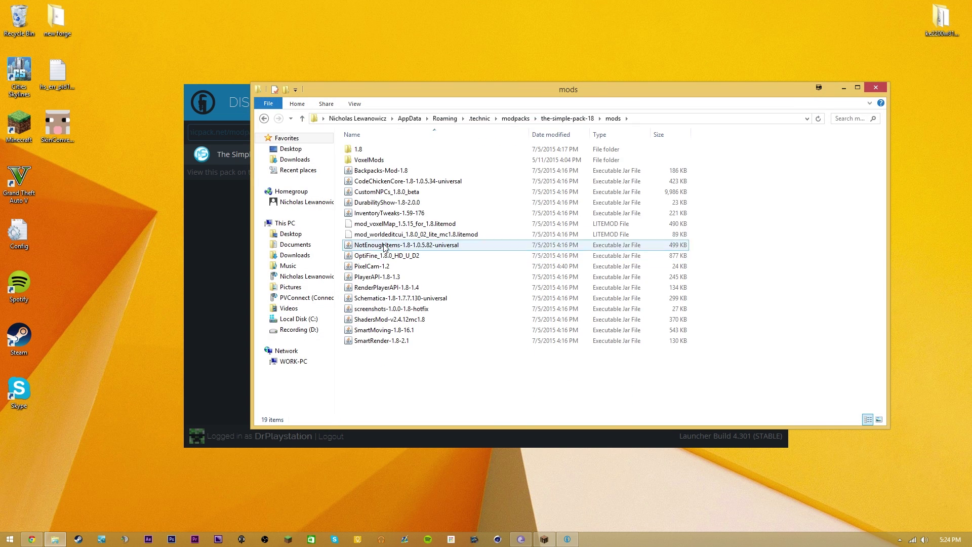
pyautogui.click(382, 342)
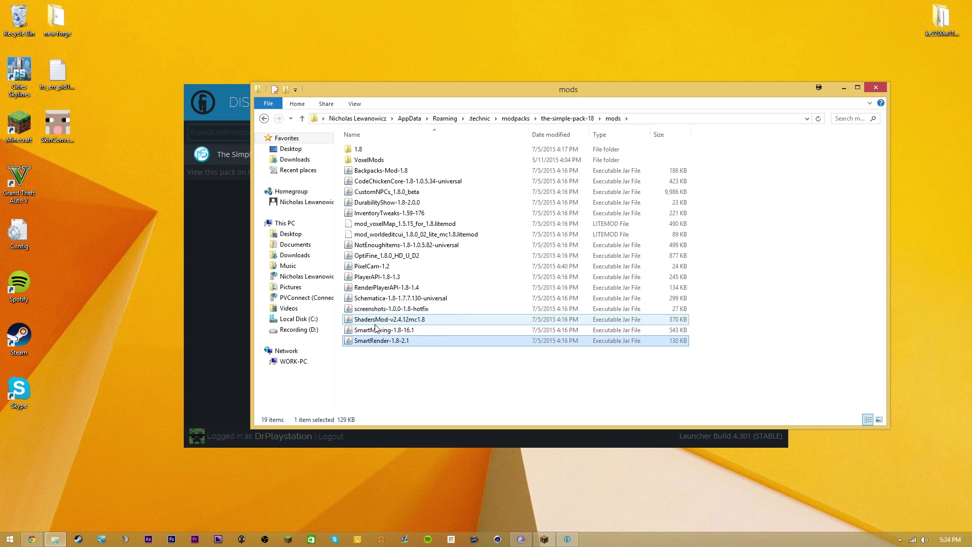
pyautogui.click(377, 266)
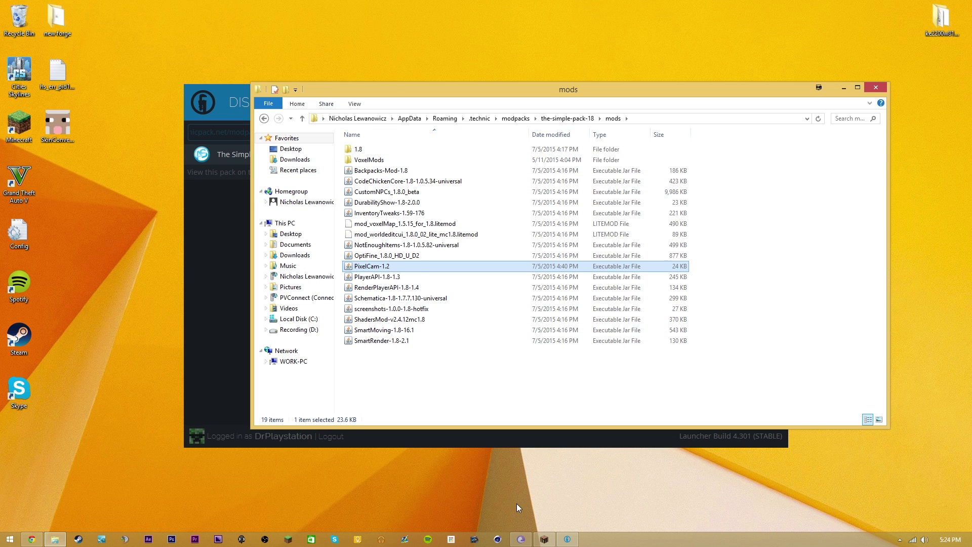
# Step: Return to the launcher, close the modpack options and start The Simple Pack 1.8
pyautogui.click(494, 444)
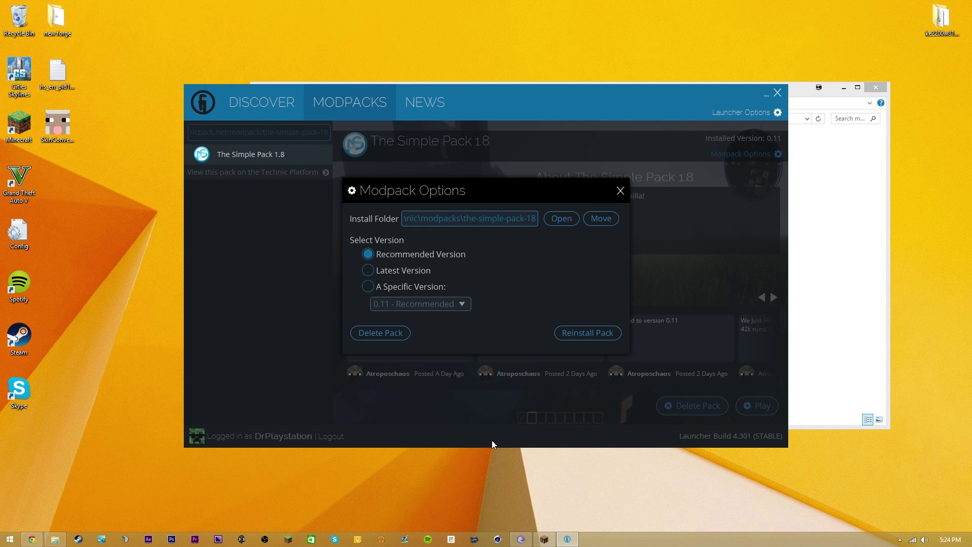
pyautogui.click(620, 190)
pyautogui.click(756, 404)
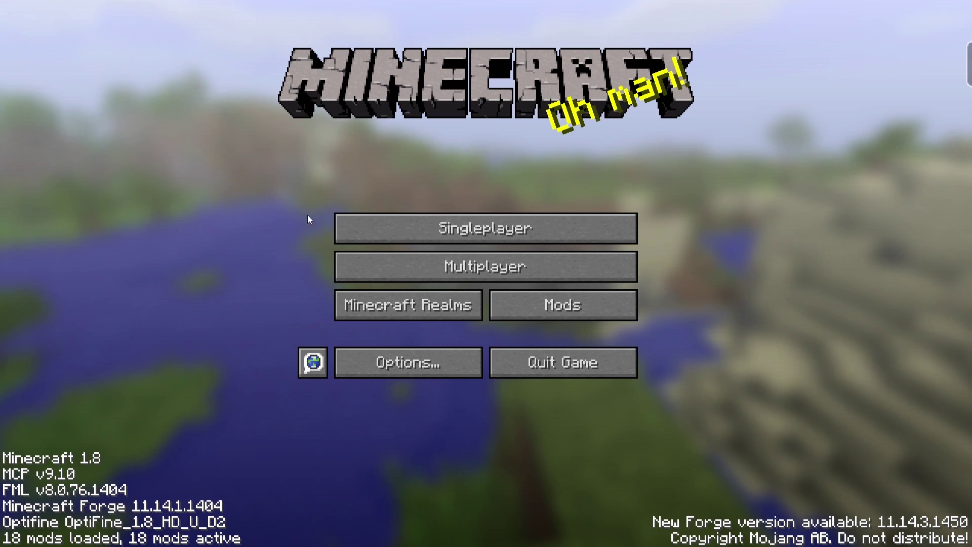
# Step: Review the loaded mods in Minecraft, including the details of Screenshots Enhanced, and return to the title screen
pyautogui.click(543, 307)
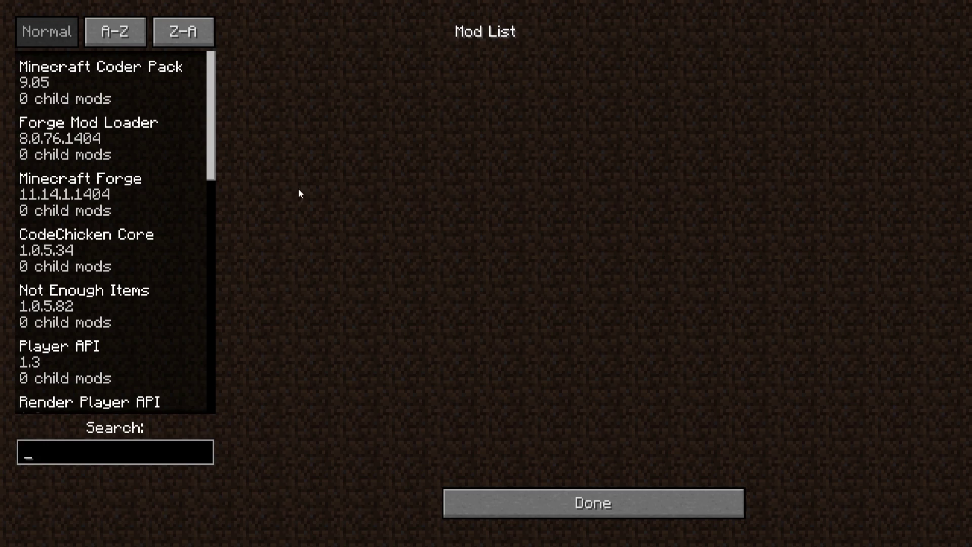
pyautogui.moveTo(210, 106); pyautogui.dragTo(219, 358)
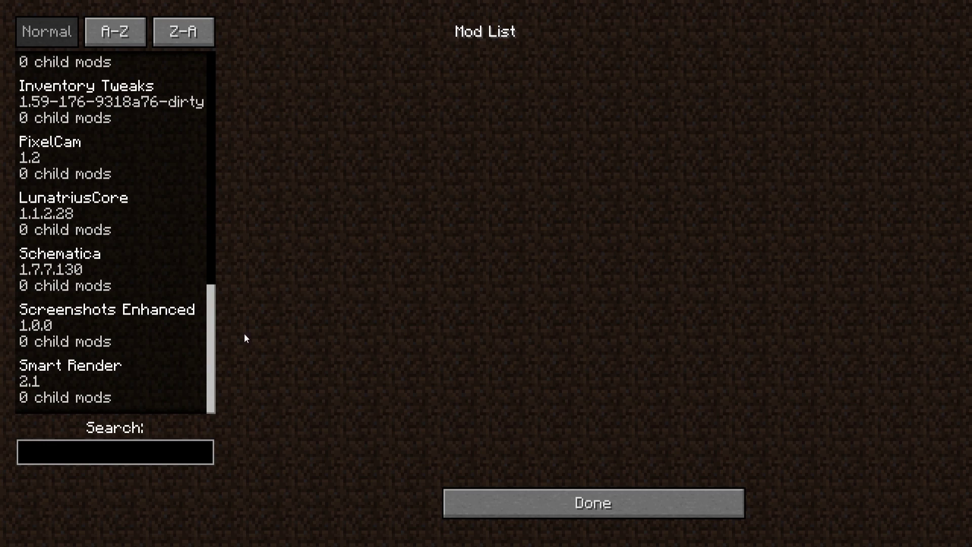
pyautogui.click(108, 377)
pyautogui.click(97, 311)
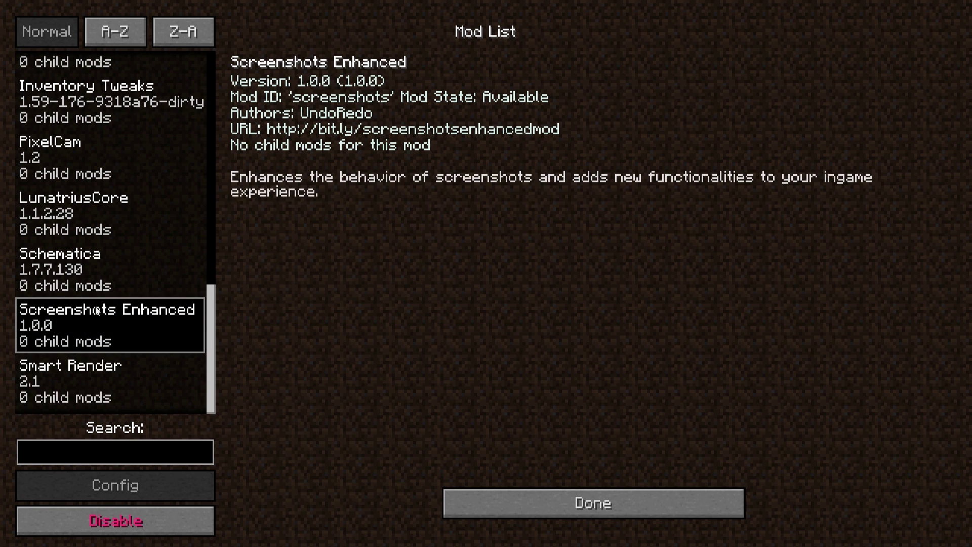
pyautogui.click(91, 219)
pyautogui.click(506, 503)
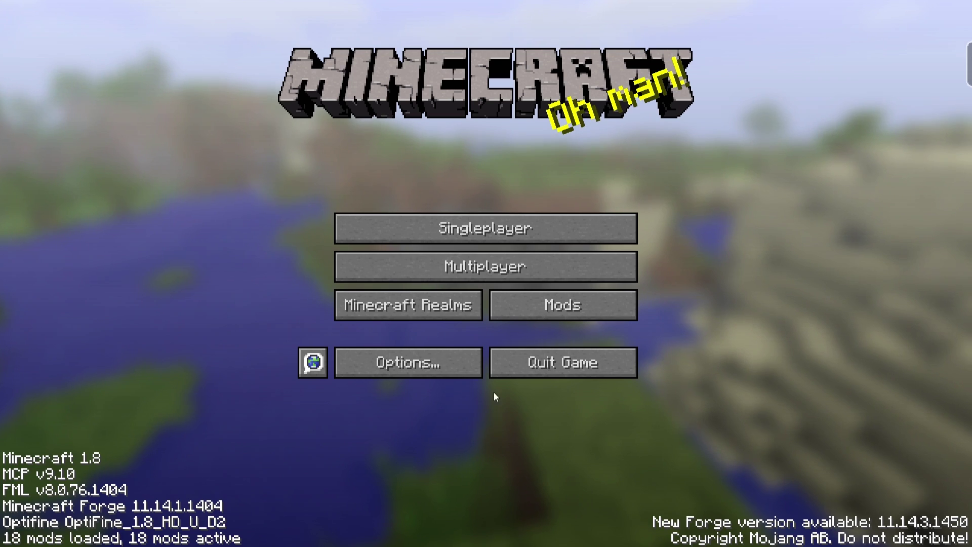
# Step: Look through the singleplayer worlds and the multiplayer servers, returning to the title screen
pyautogui.click(454, 215)
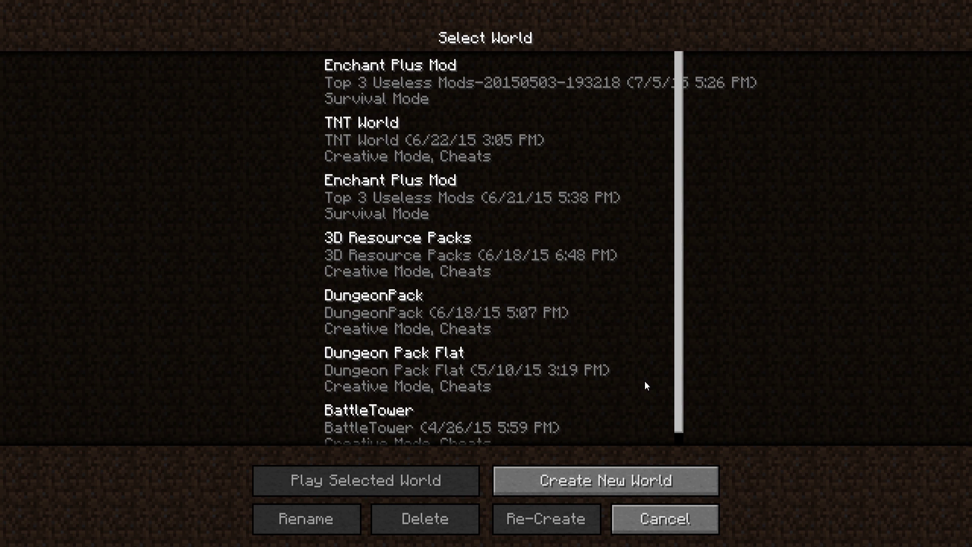
pyautogui.click(642, 512)
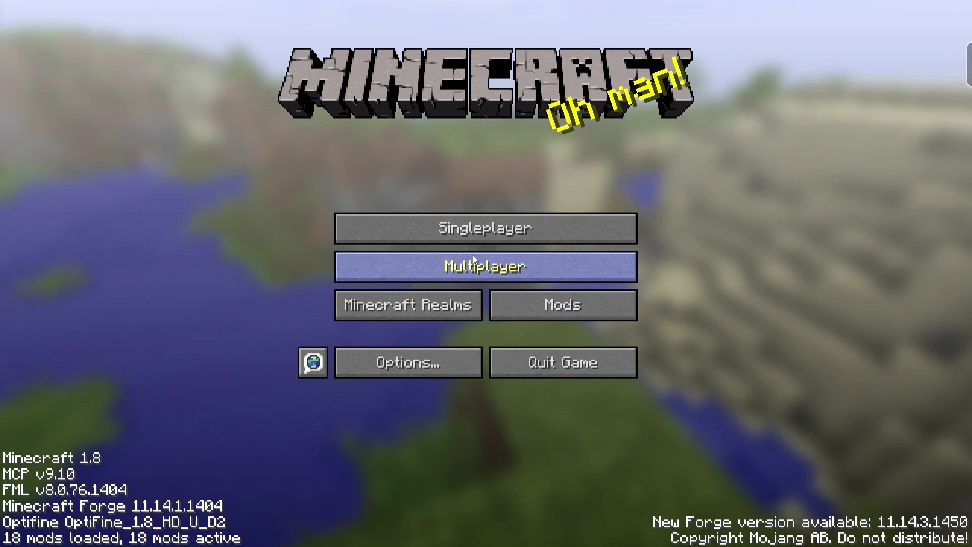
pyautogui.click(429, 268)
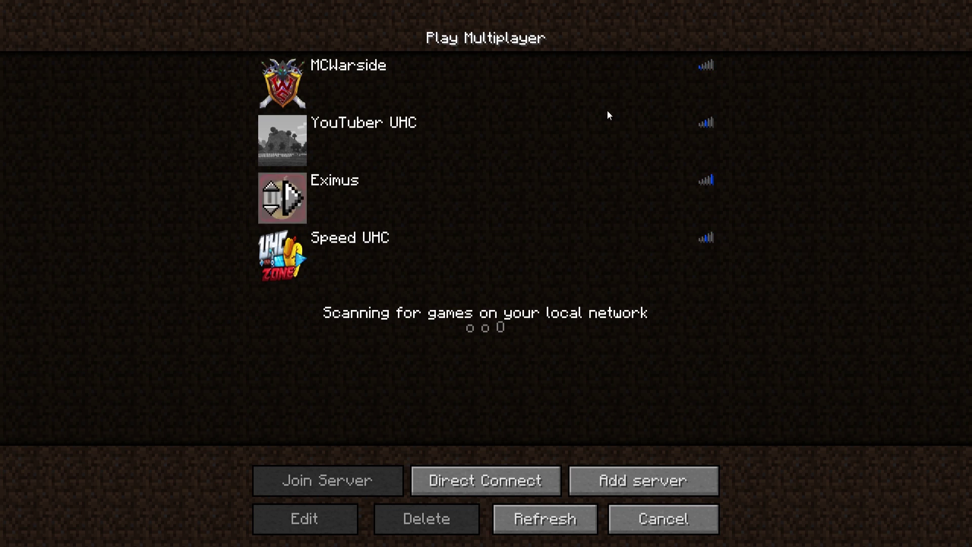
pyautogui.click(645, 518)
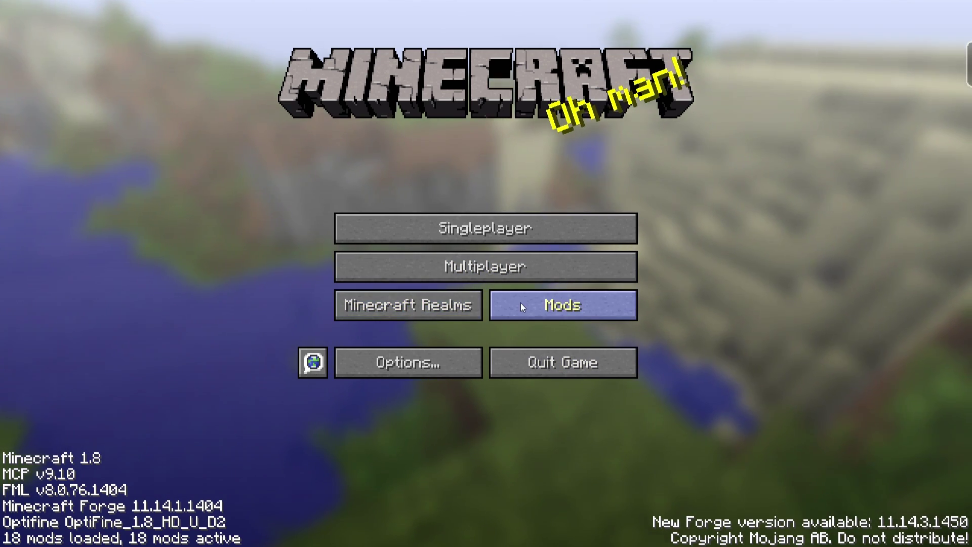
# Step: Check the available shader packs in the game options and return to the title screen
pyautogui.click(452, 360)
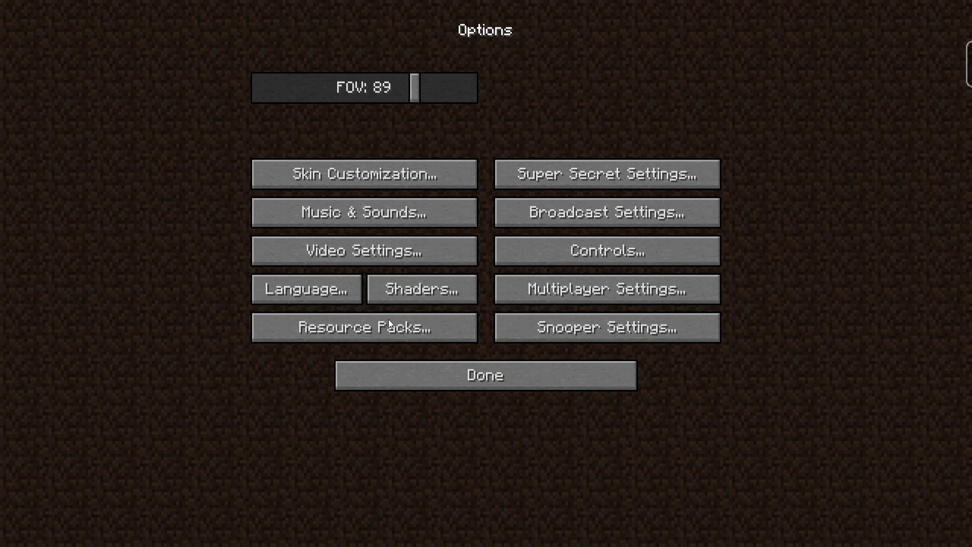
pyautogui.click(401, 293)
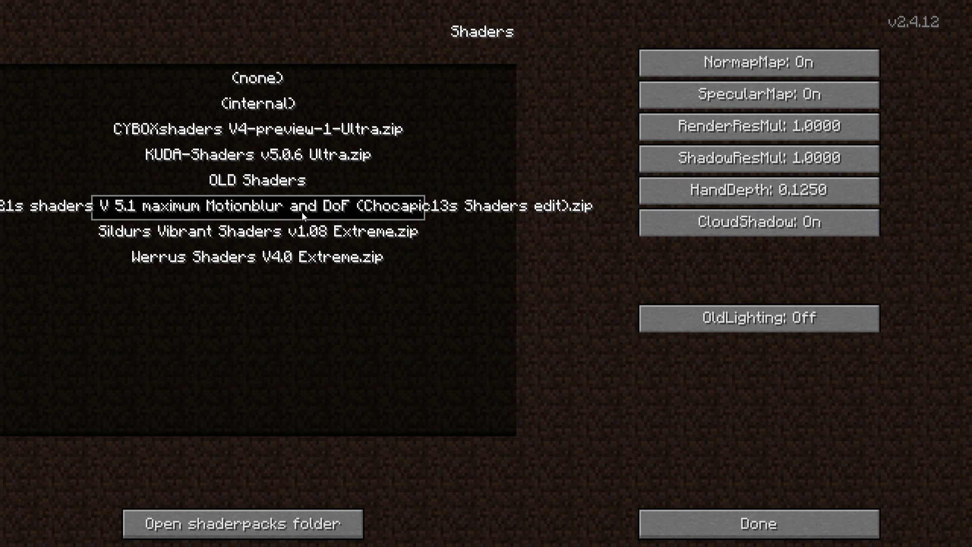
pyautogui.click(707, 522)
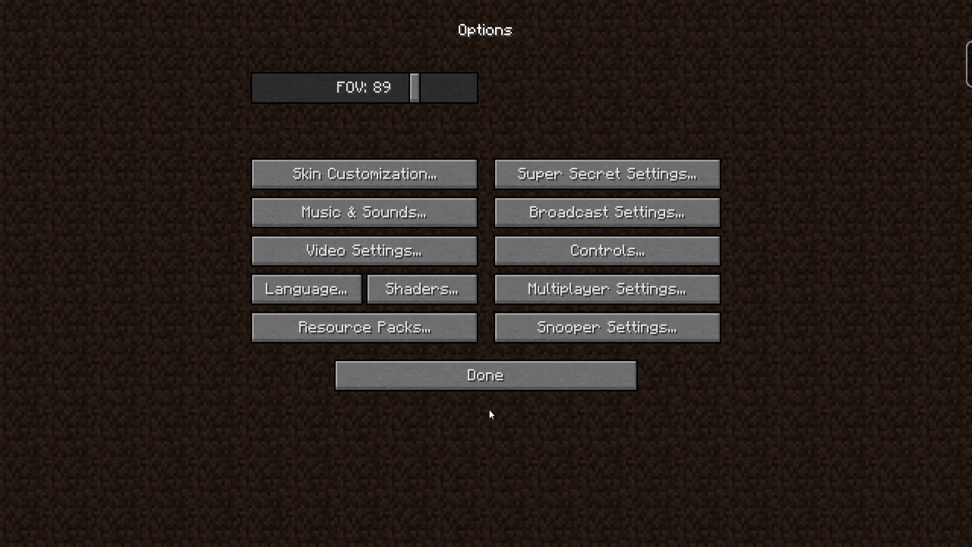
pyautogui.click(467, 380)
# Step: Enter a singleplayer world and open it to LAN with a different game mode and cheats allowed for other players
pyautogui.click(425, 225)
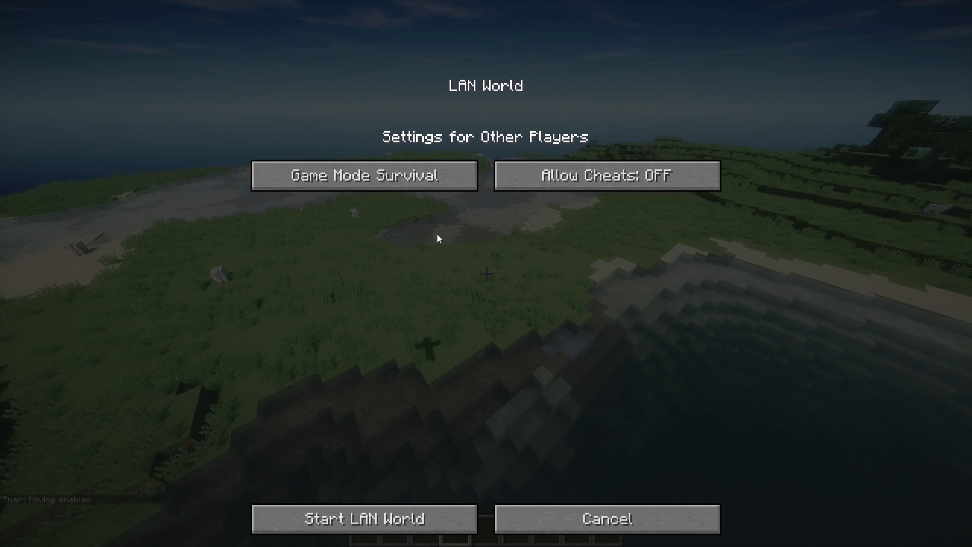
pyautogui.click(403, 172)
pyautogui.click(570, 177)
pyautogui.click(416, 504)
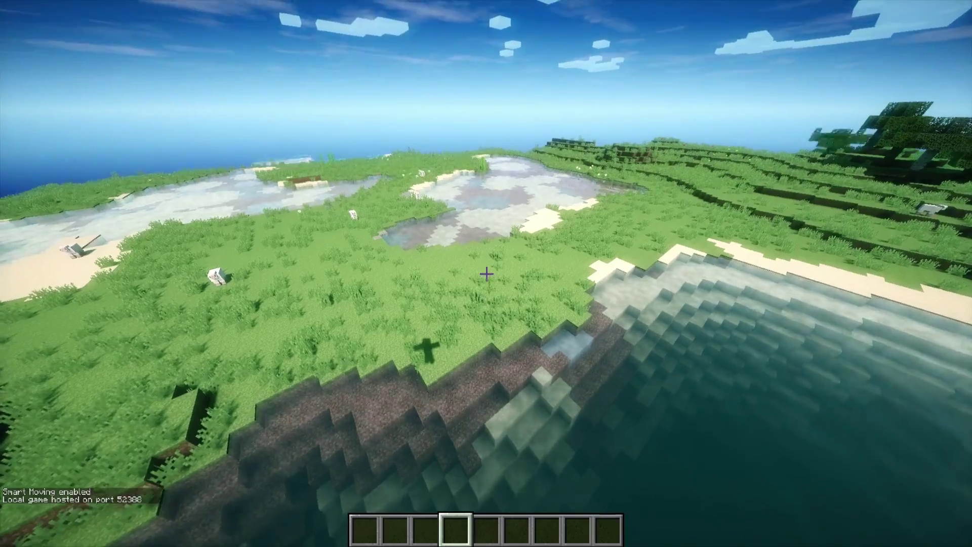
# Step: Cycle the camera perspectives and fly across the world to view the shaded landscape
pyautogui.press('F5')
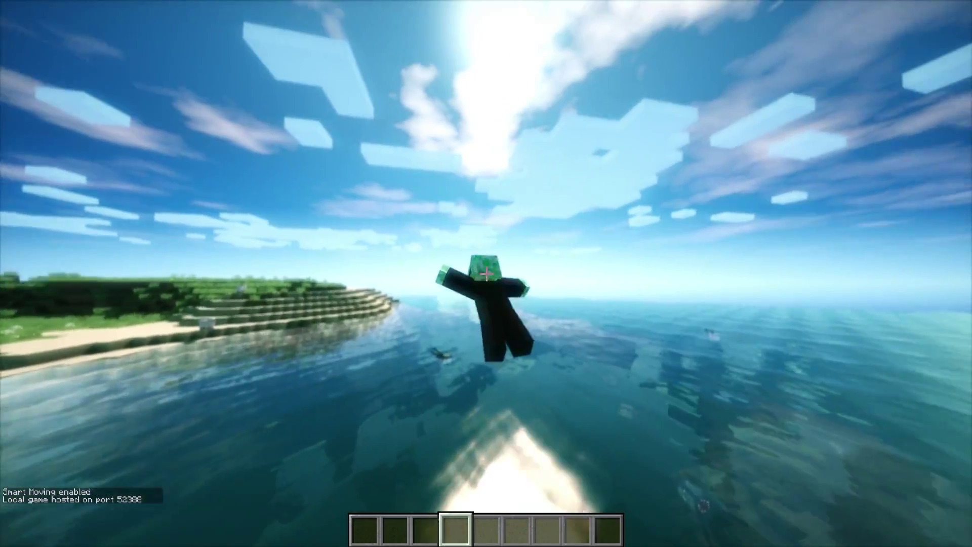
pyautogui.press('F5')
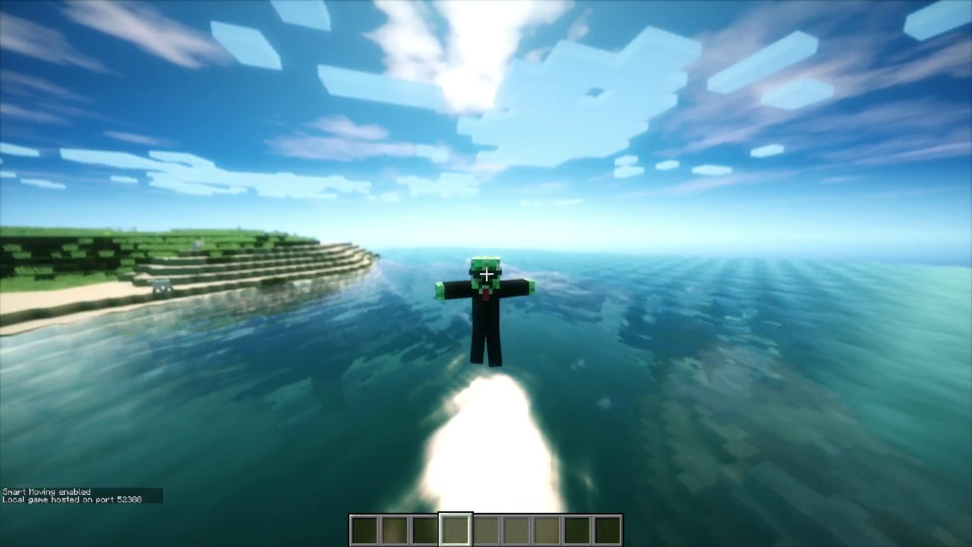
pyautogui.press('w')
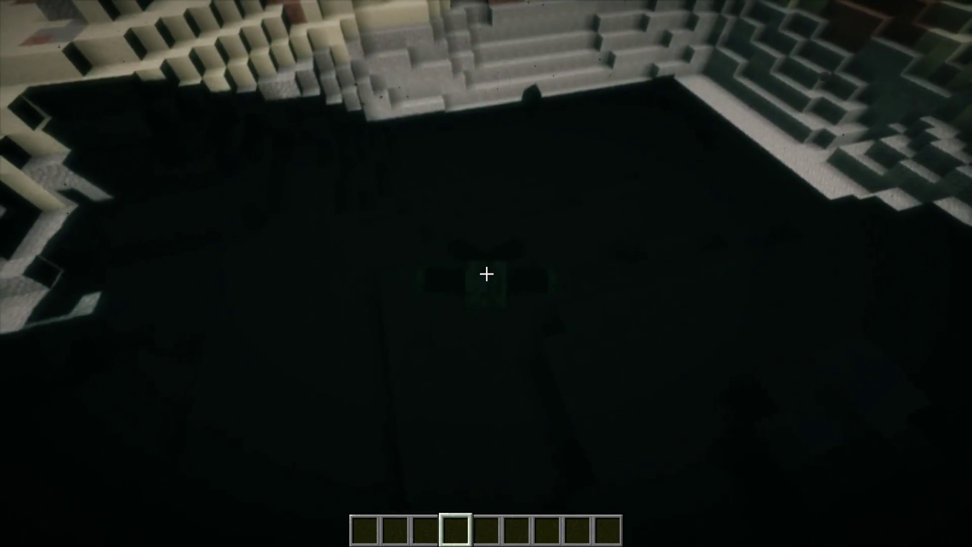
pyautogui.press('F5')
pyautogui.press('space')
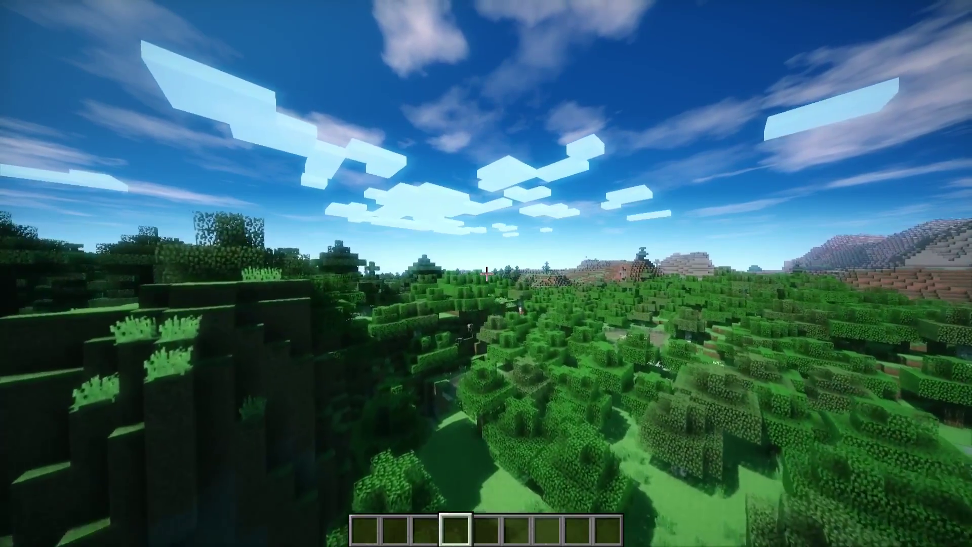
# Step: Switch to the Technic Launcher, open The Simple Pack 1.8's install folder from its modpack options, and return to the full-screen game
pyautogui.press('e')
pyautogui.press('F11')
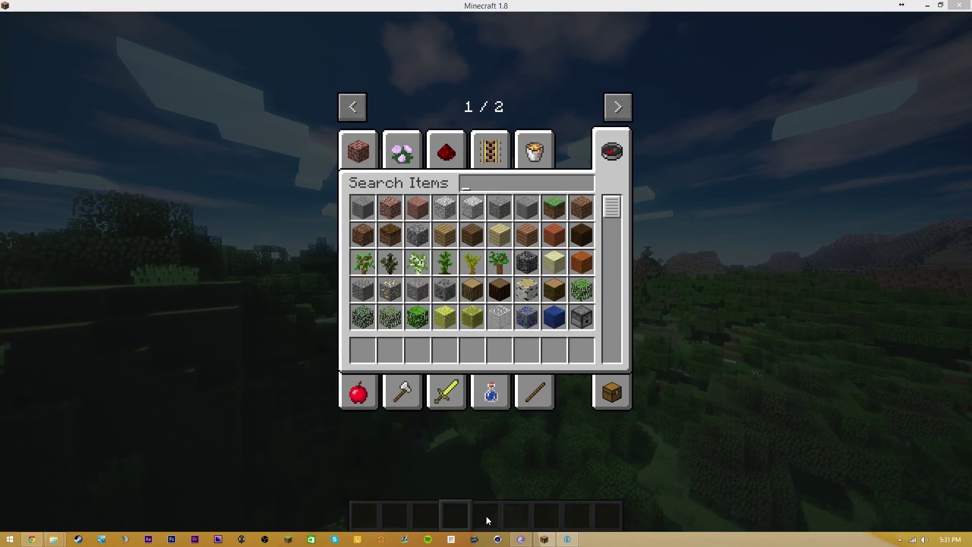
pyautogui.click(562, 542)
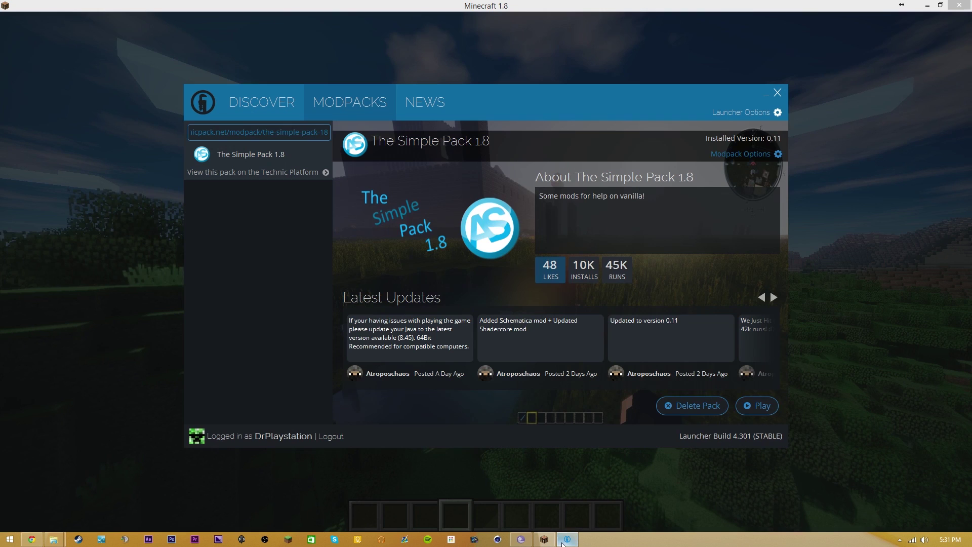
pyautogui.click(778, 155)
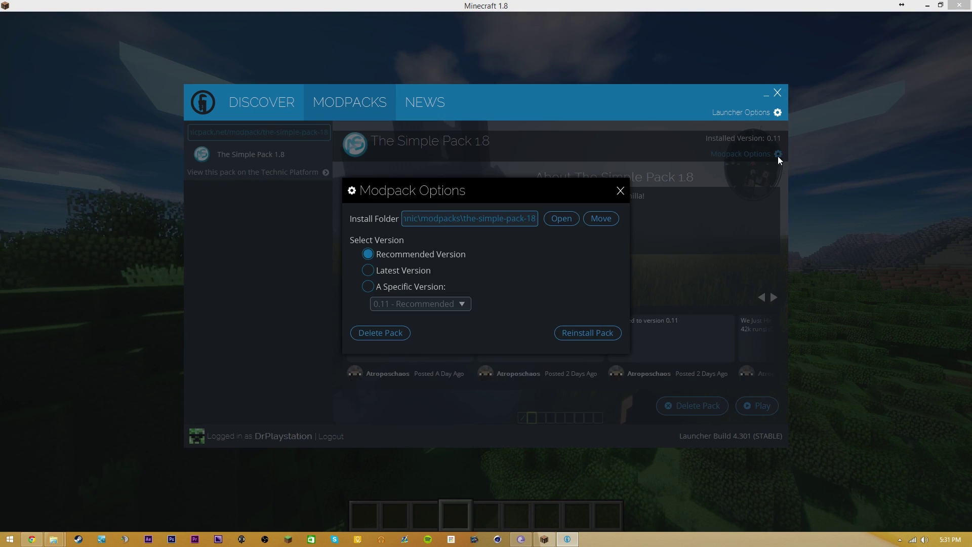
pyautogui.click(556, 220)
pyautogui.doubleClick(388, 282)
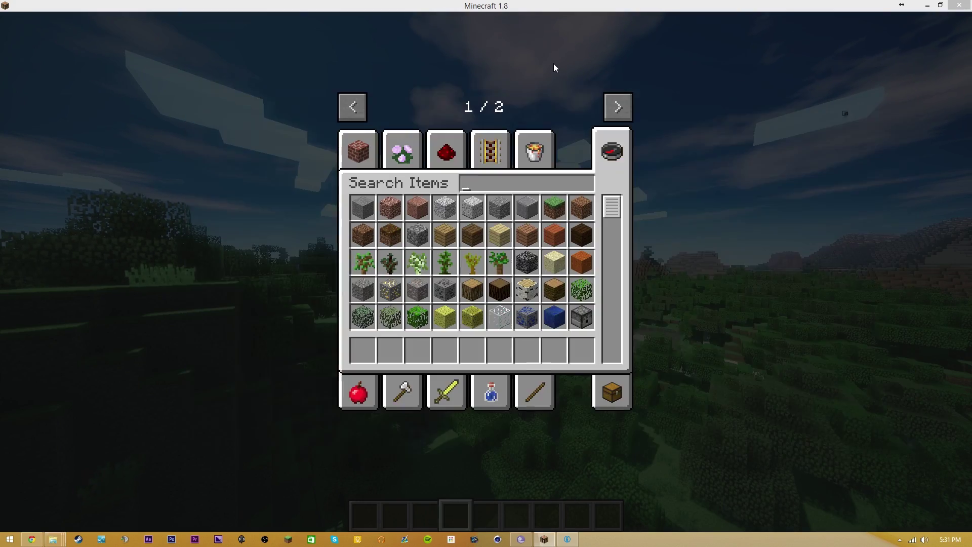
pyautogui.press('F11')
pyautogui.press('Escape')
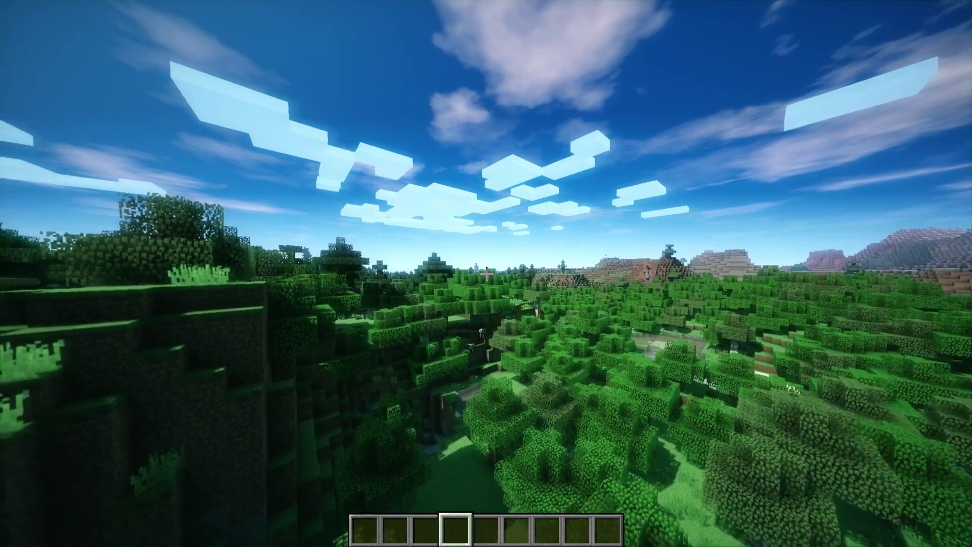
# Step: Fly over the forest and out across the grassy plain with lakes to view the shaded landscape
pyautogui.press('w')
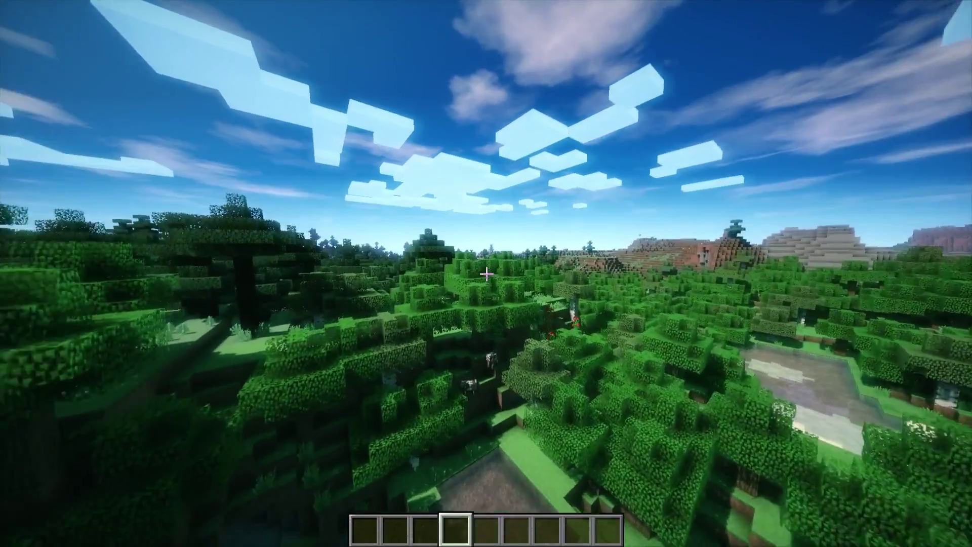
pyautogui.press('w')
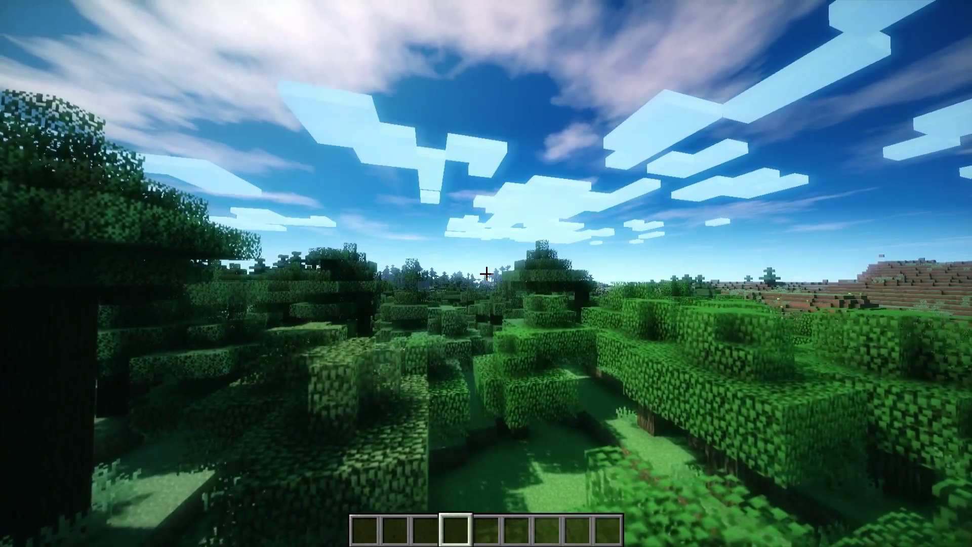
pyautogui.press('w')
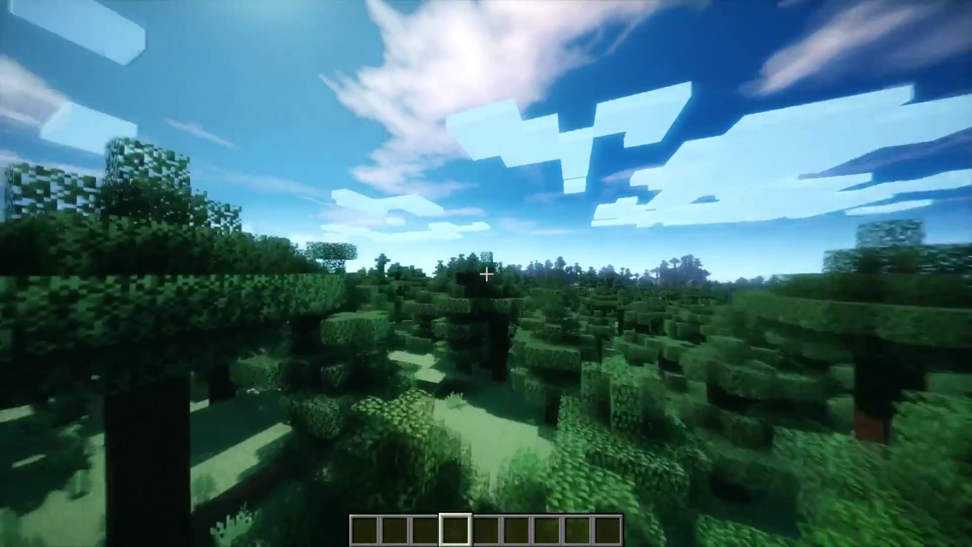
pyautogui.press('w')
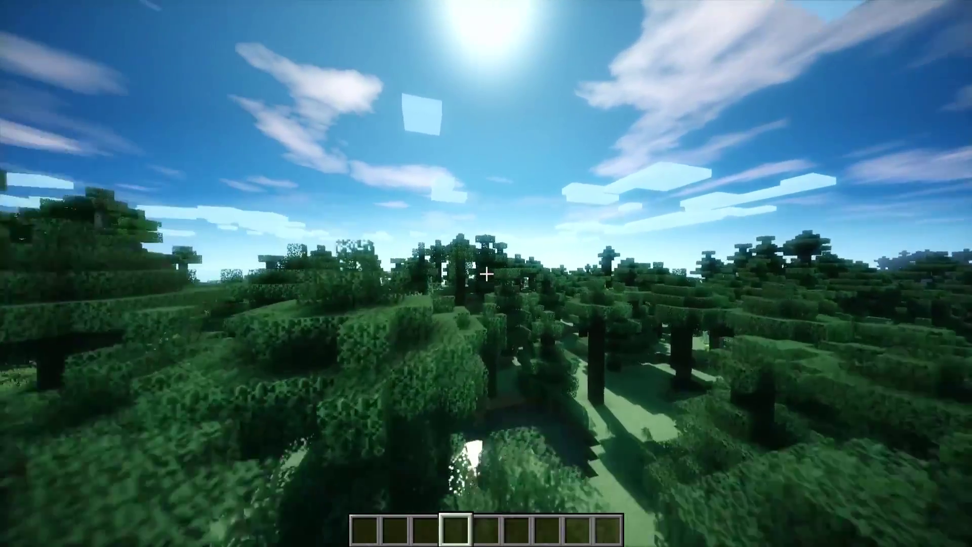
pyautogui.press('w')
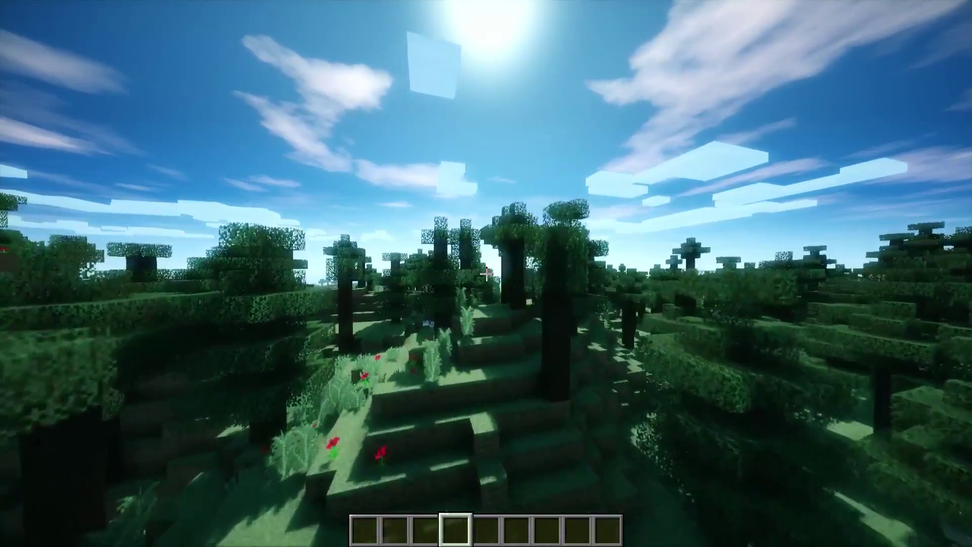
pyautogui.press('w')
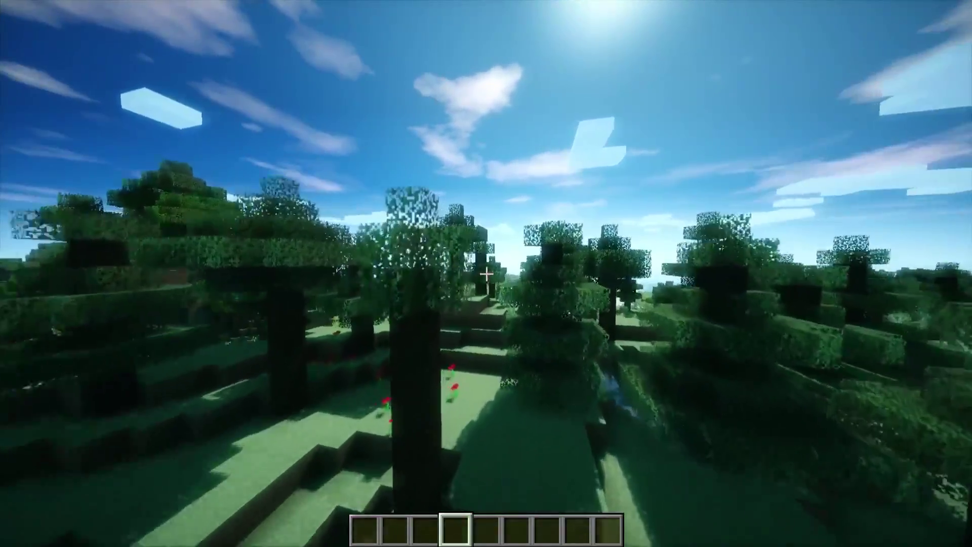
pyautogui.press('w')
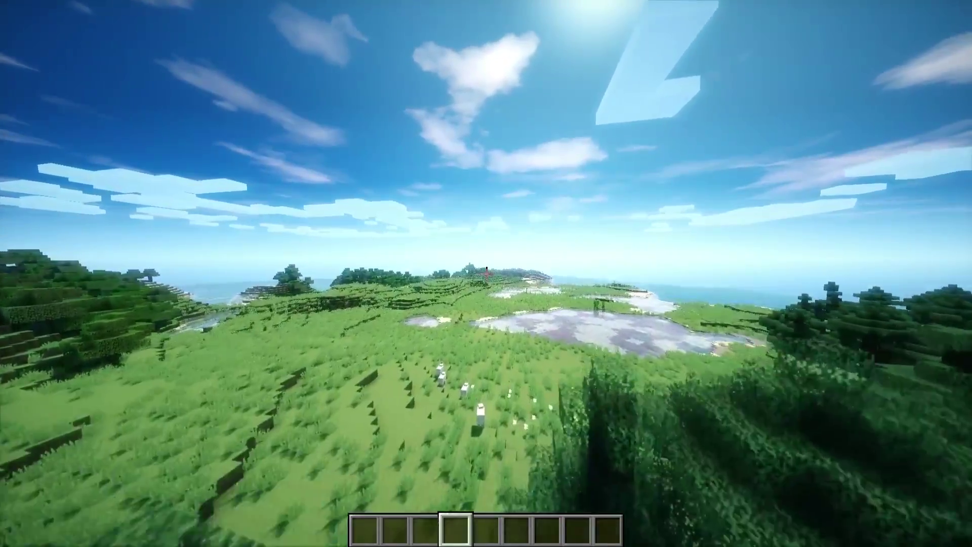
pyautogui.press('w')
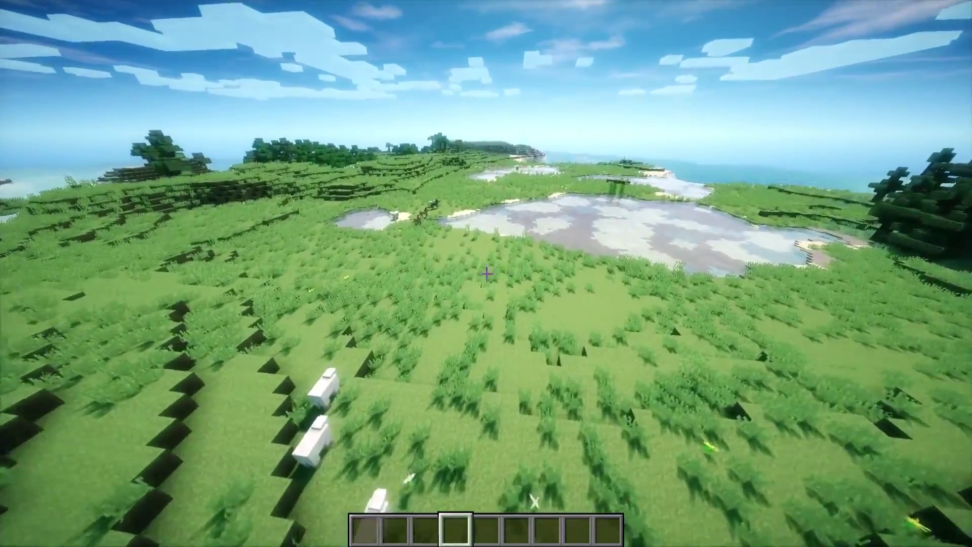
# Step: Fly over the wooded coastline and down through the narrow stone ravine to view the shader lighting
pyautogui.press('w')
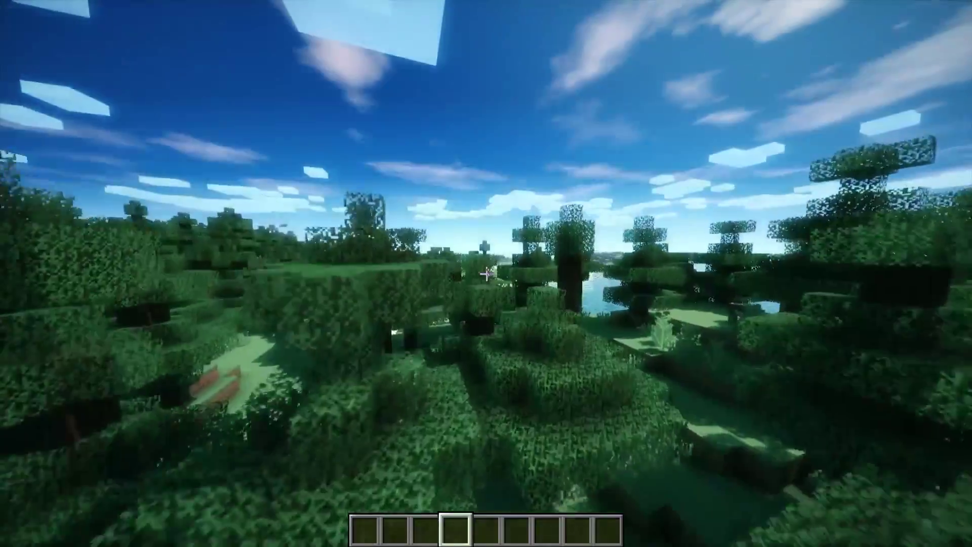
pyautogui.press('w')
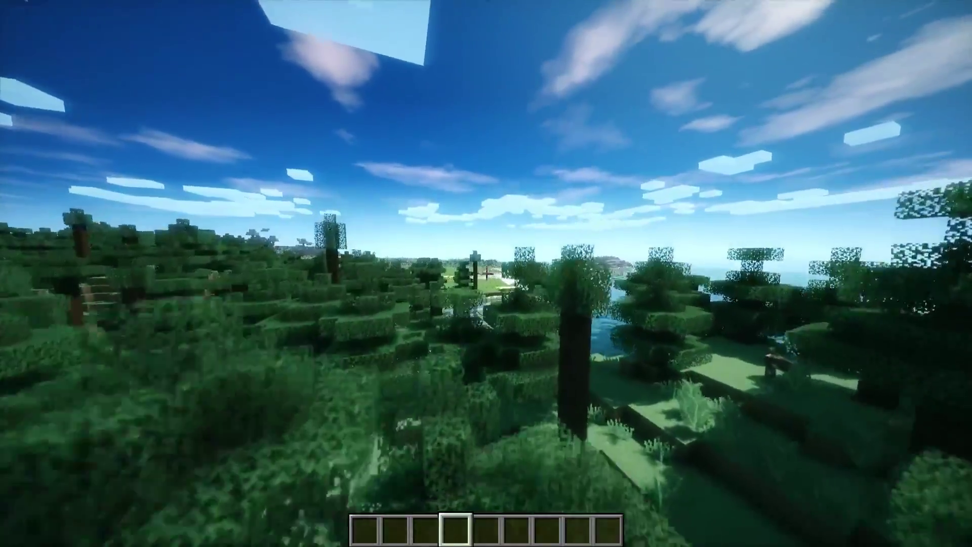
pyautogui.press('w')
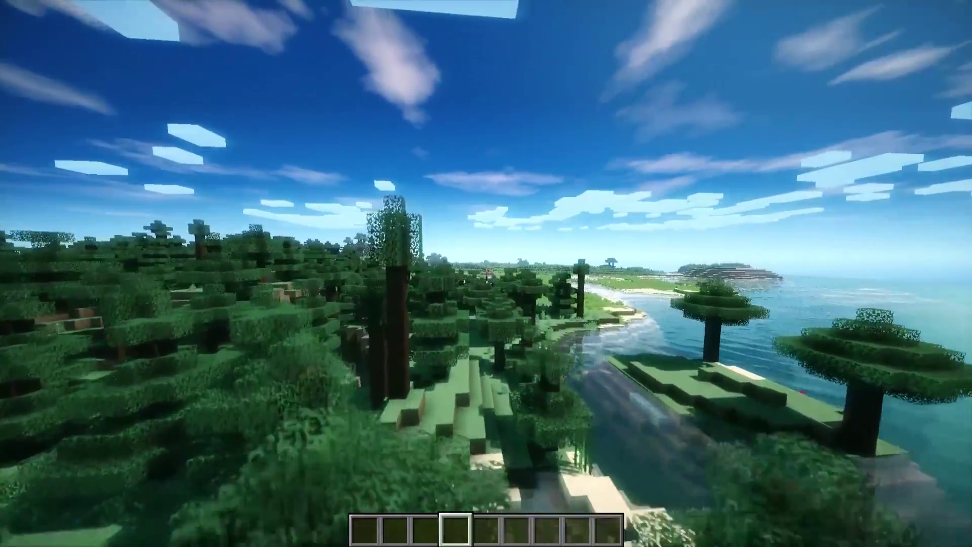
pyautogui.press('w')
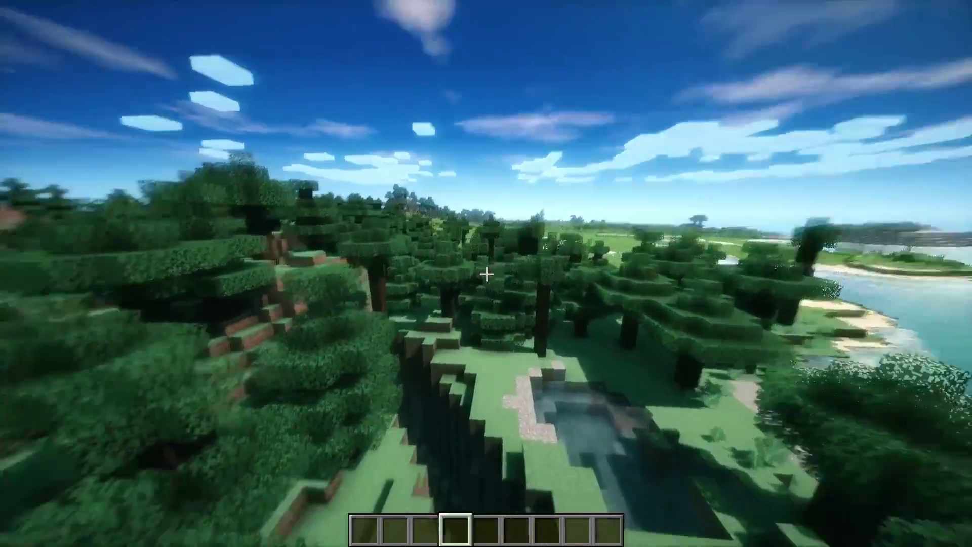
pyautogui.press('w')
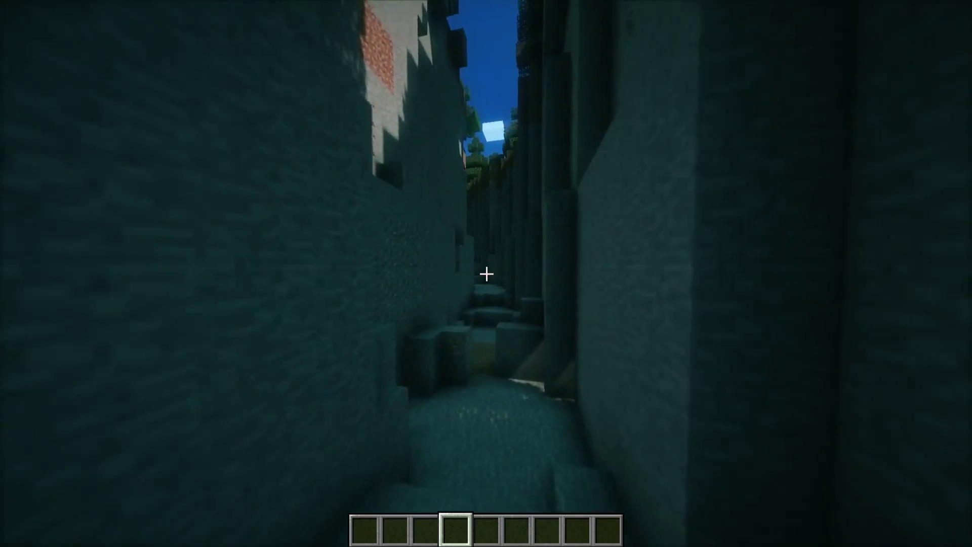
pyautogui.press('w')
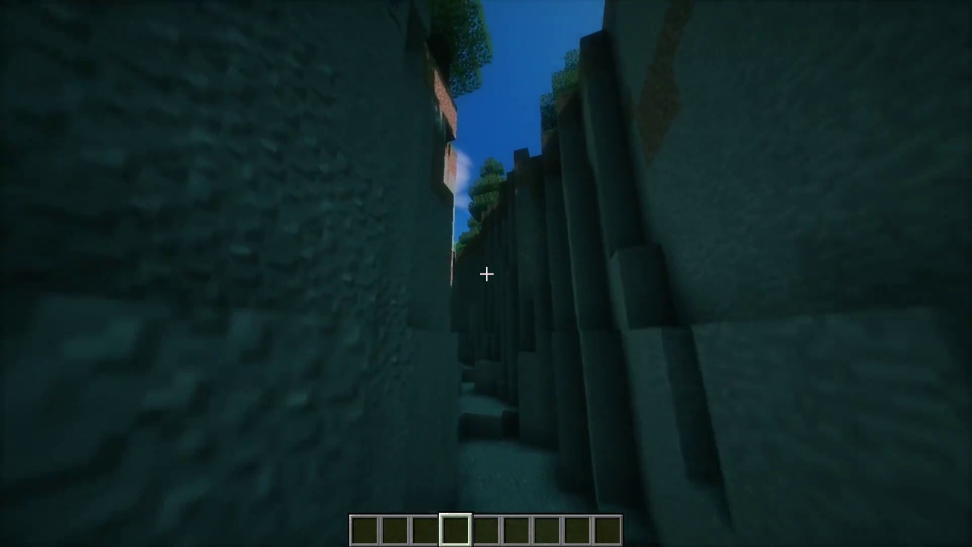